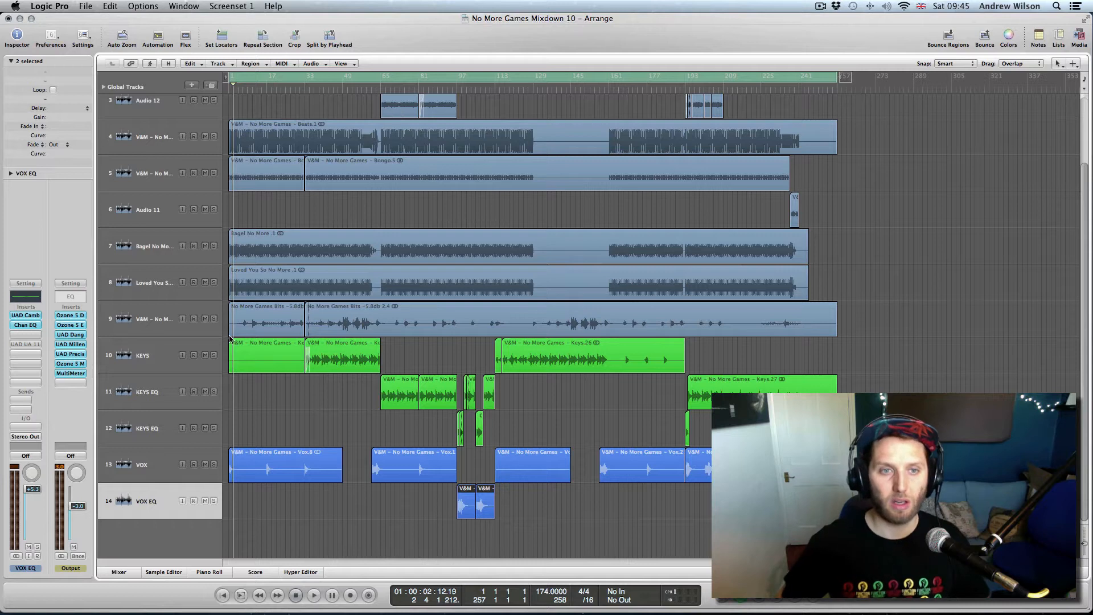
- Solo the KEYS and KEYS EQ tracks and loop playback over bars 49–113
left_click(214, 355)
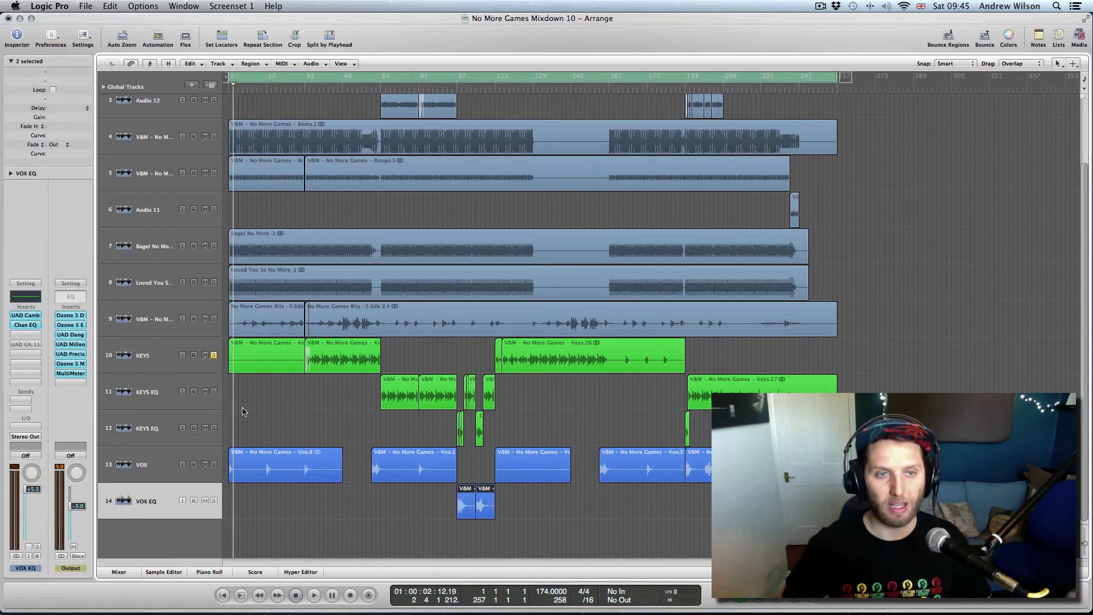
left_click(214, 392)
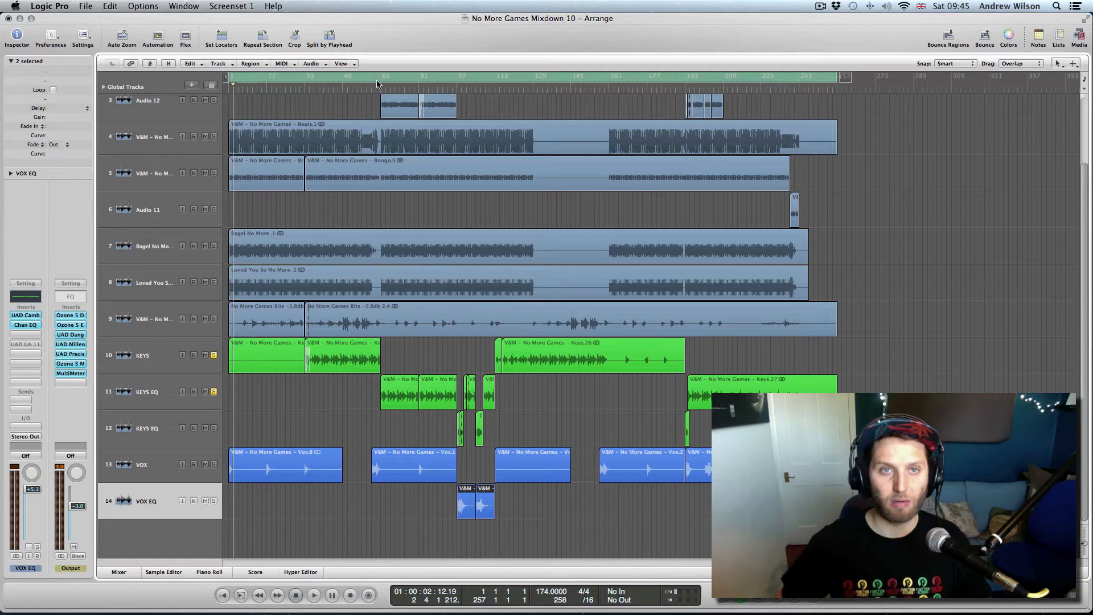
left_click(348, 80)
left_click_drag(344, 80, 512, 80)
key("space")
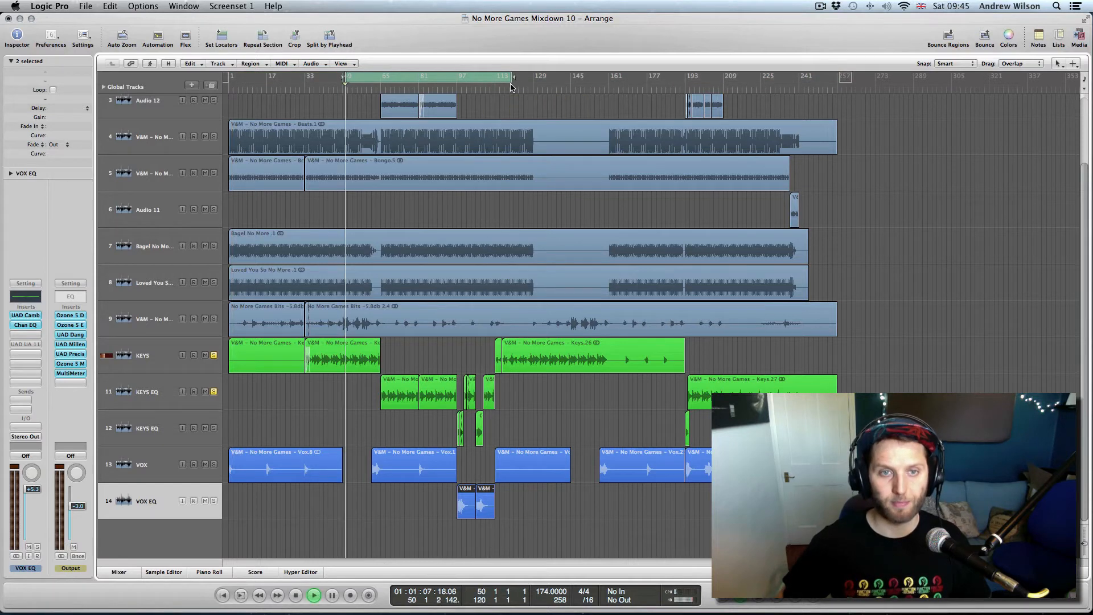
- Narrow the loop to bars 65–112 and open the KEYS EQ track's UAD Cambridge EQ
left_click(156, 358)
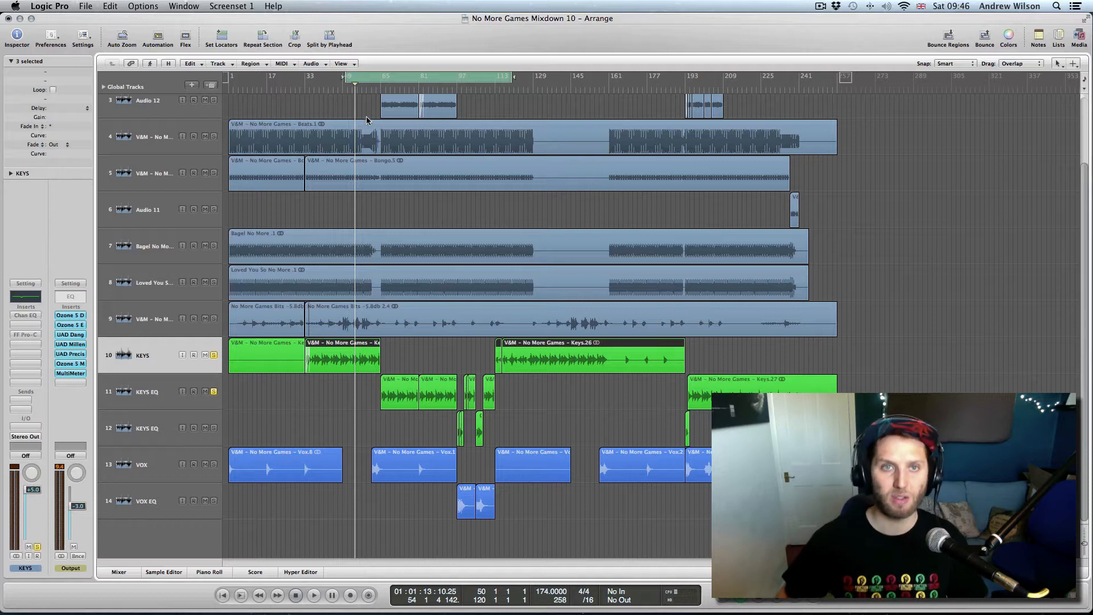
left_click_drag(384, 81, 494, 81)
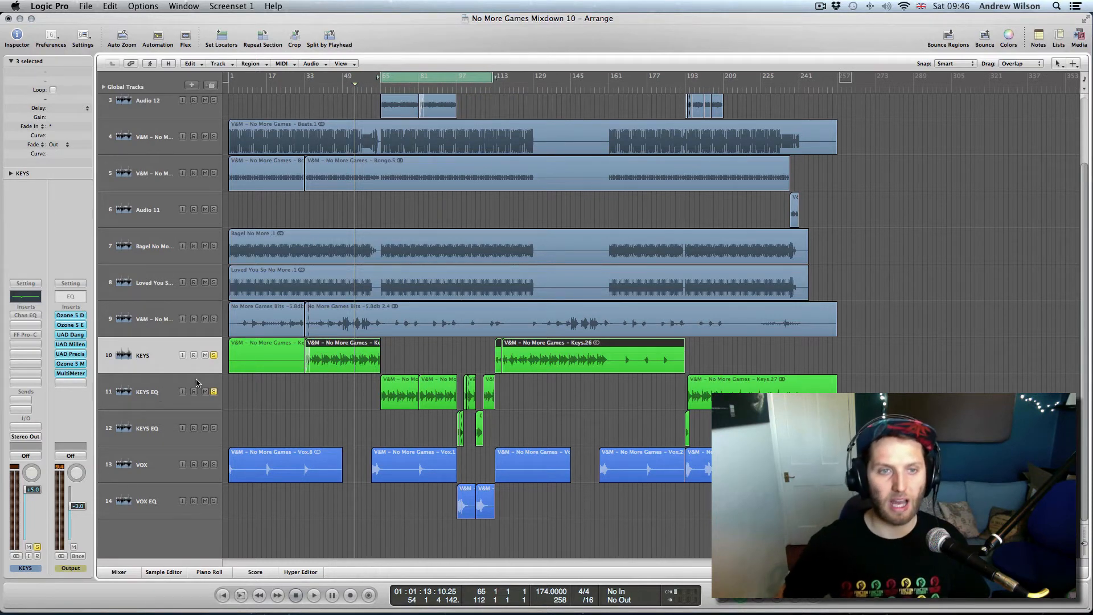
left_click(155, 402)
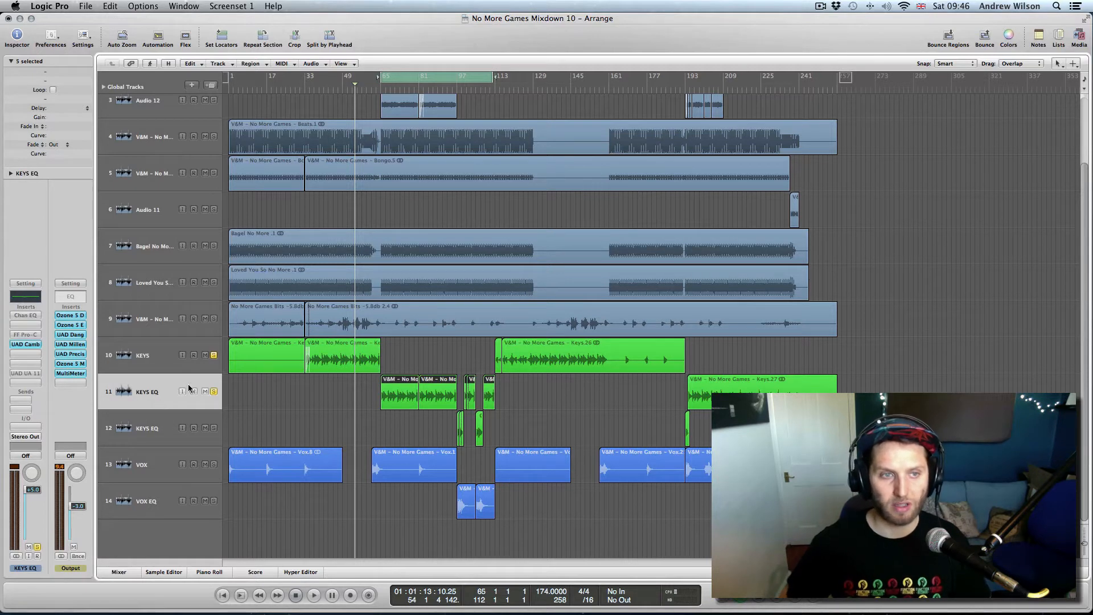
left_click(29, 343)
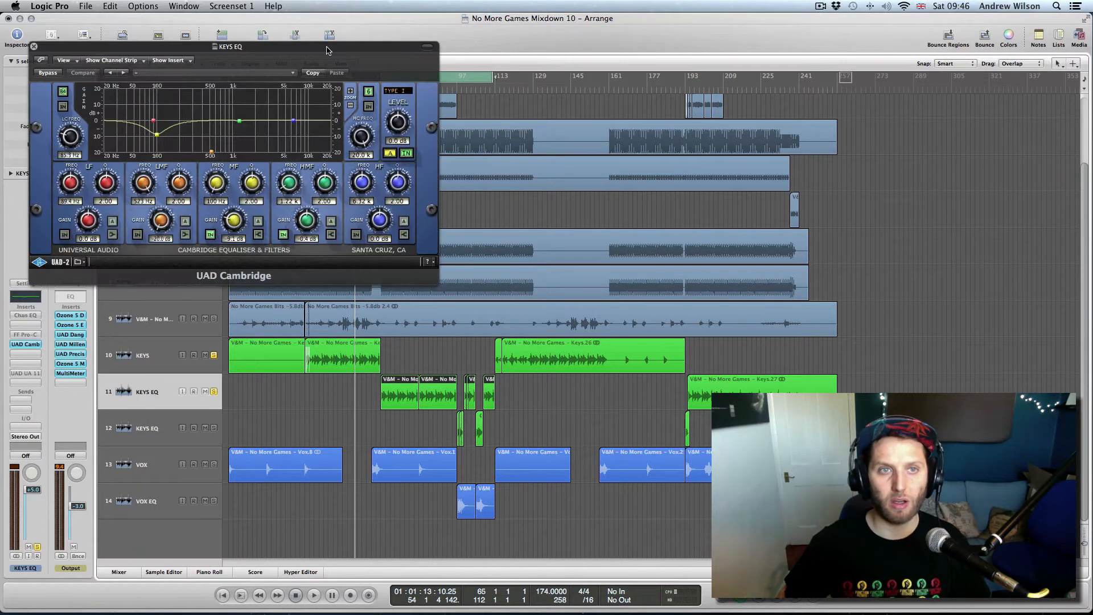
- Audition the keys through the KEYS EQ Cambridge EQ, looping bars 63–83, then 65–85
left_click_drag(291, 54, 876, 98)
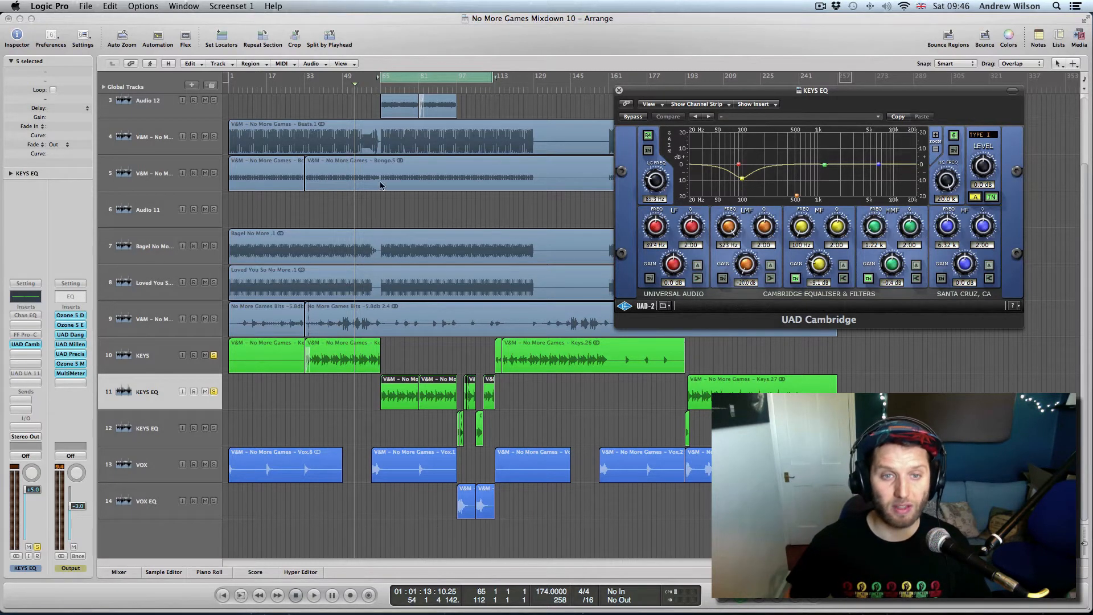
left_click_drag(376, 80, 423, 87)
key("space")
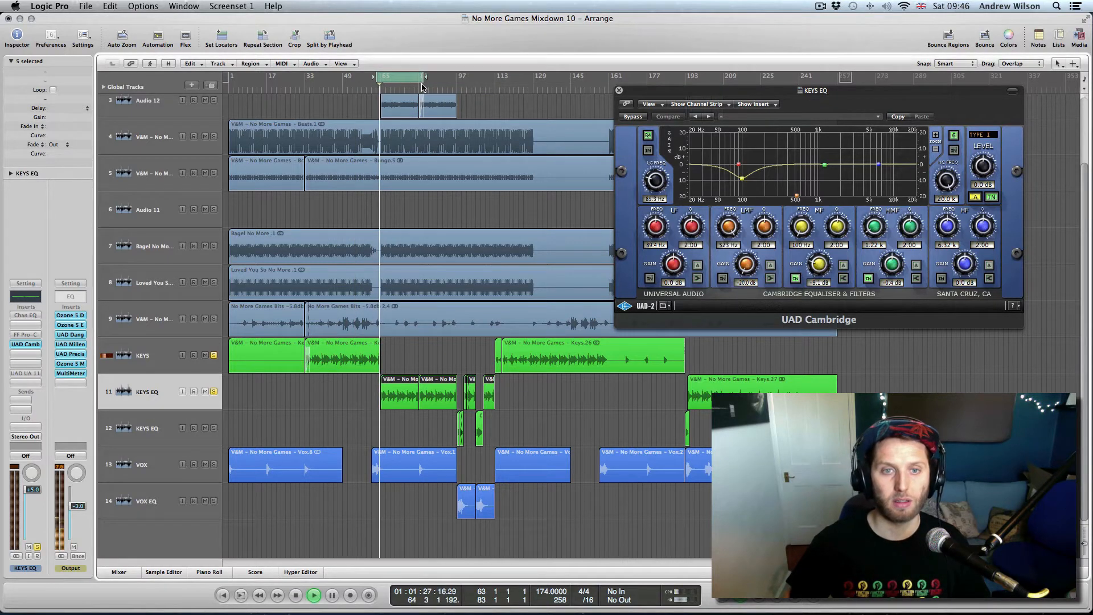
left_click(371, 91)
key("space")
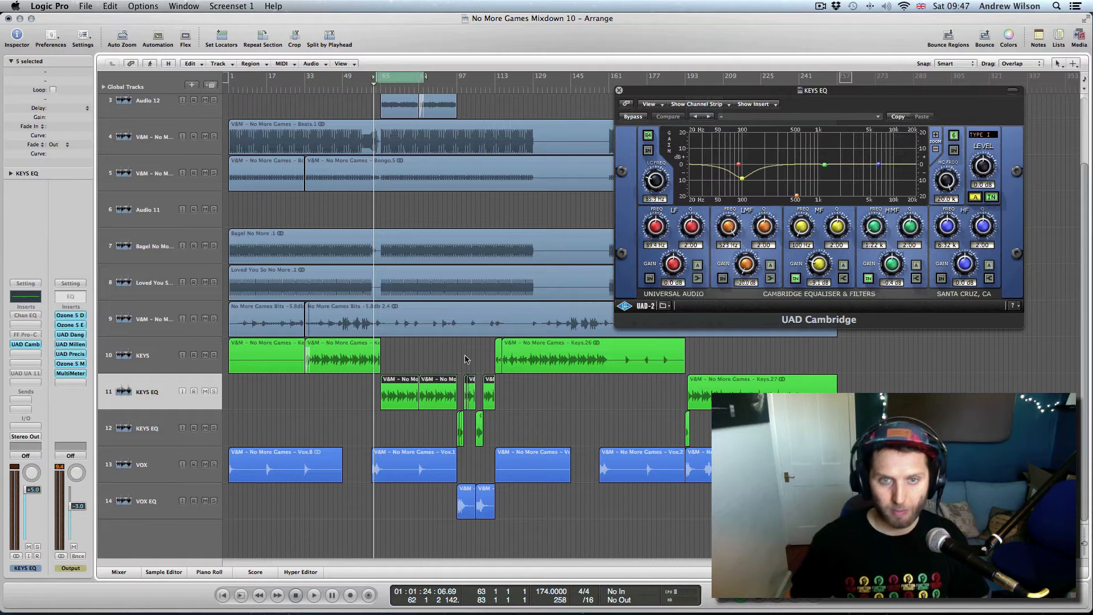
left_click_drag(393, 78, 397, 78)
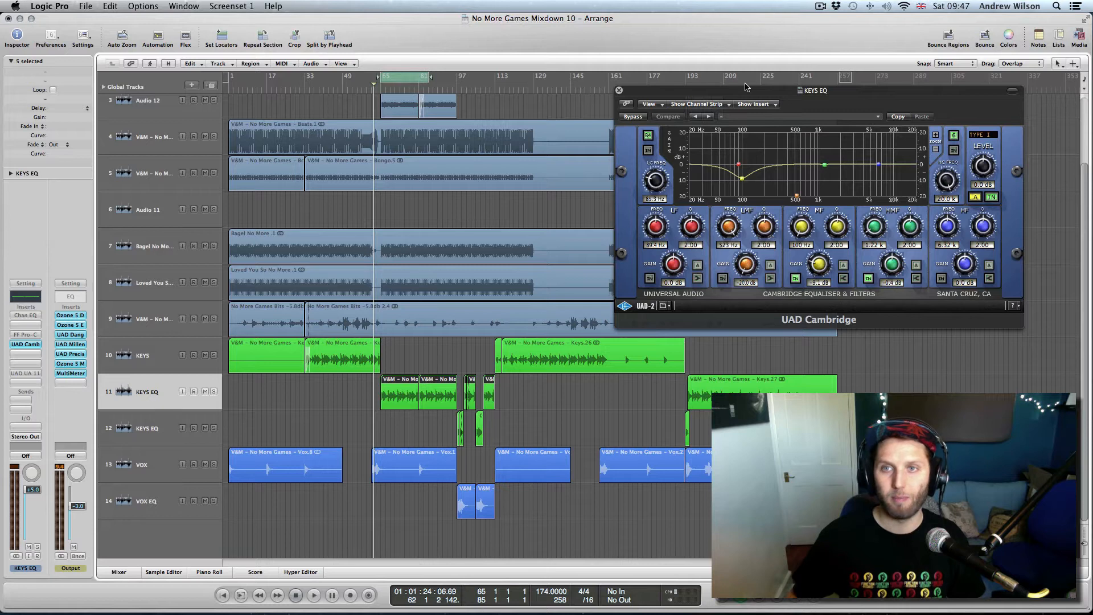
left_click_drag(755, 92, 702, 106)
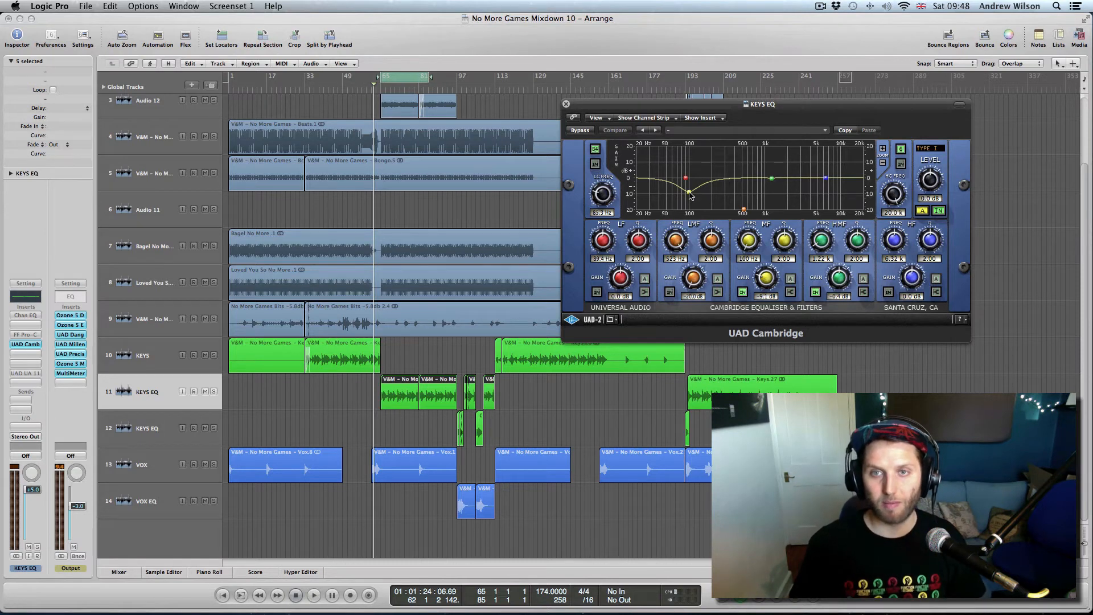
- Move the cycle range to bars 97–141 and zoom the arrangement in horizontally
left_click_drag(714, 109, 726, 151)
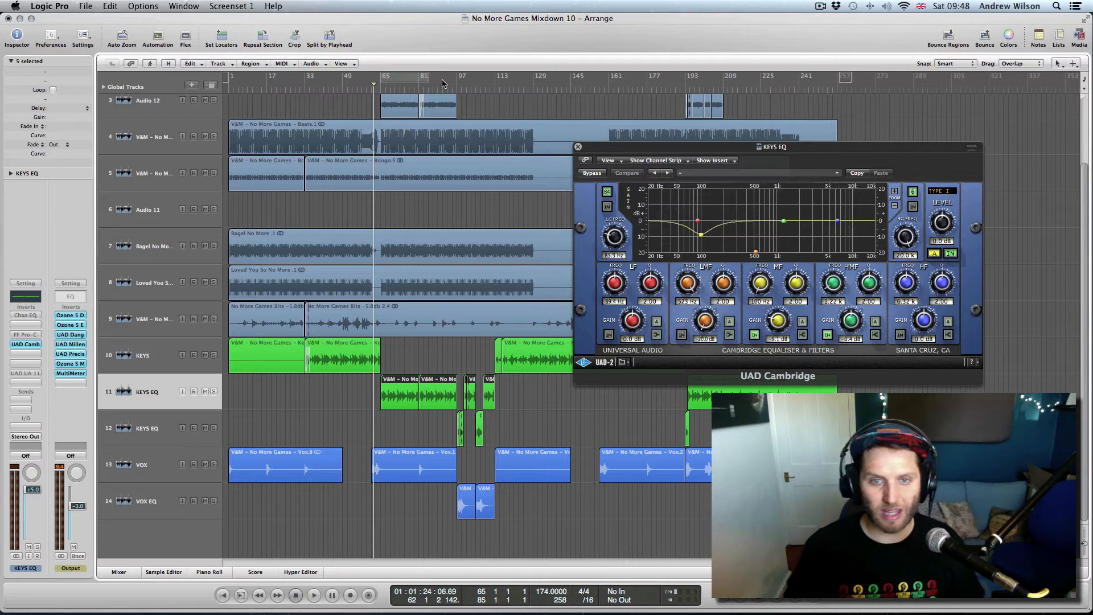
left_click_drag(448, 79, 551, 92)
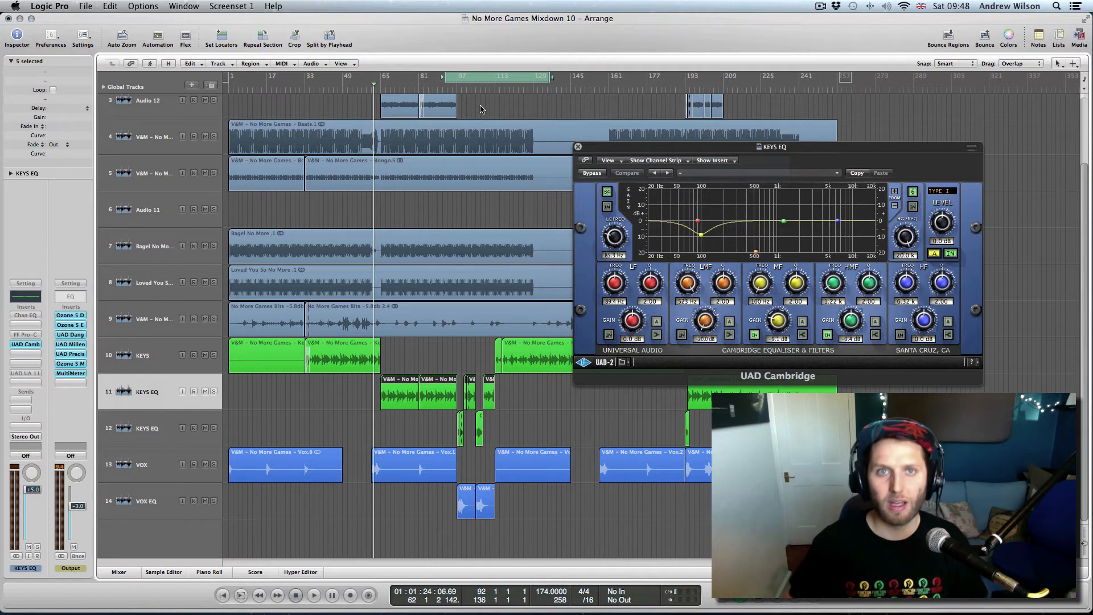
left_click_drag(466, 79, 479, 80)
key("ctrl+alt+Right")
key("ctrl+alt+Right")
key("ctrl+alt+Right")
key("ctrl+alt+Right")
key("ctrl+alt+Right")
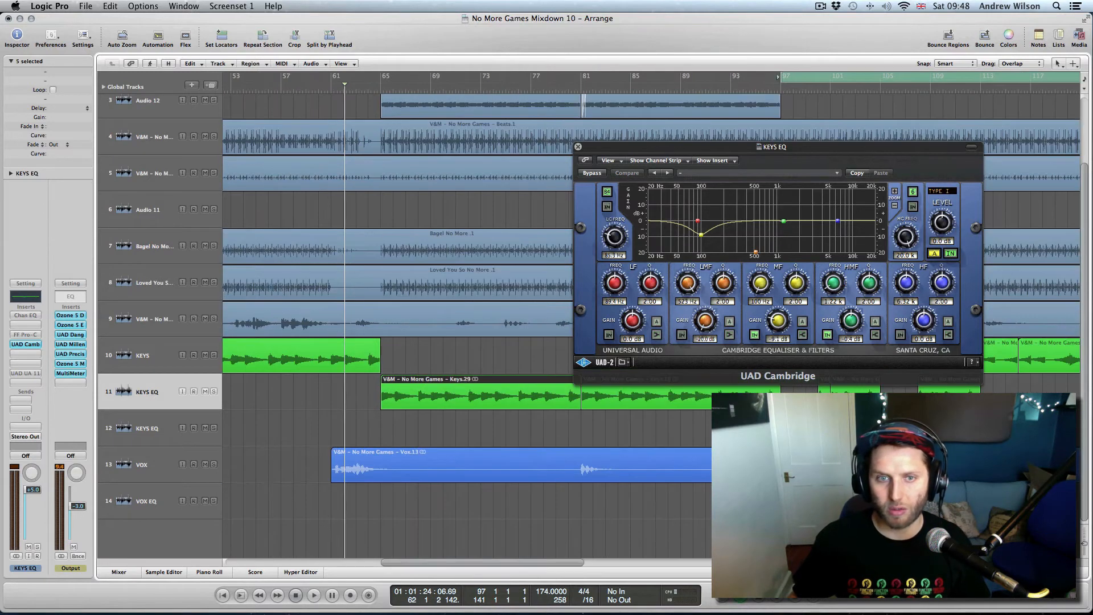
- Select track 12, the second KEYS EQ, and open its UAD Cambridge EQ
left_click_drag(568, 565, 670, 565)
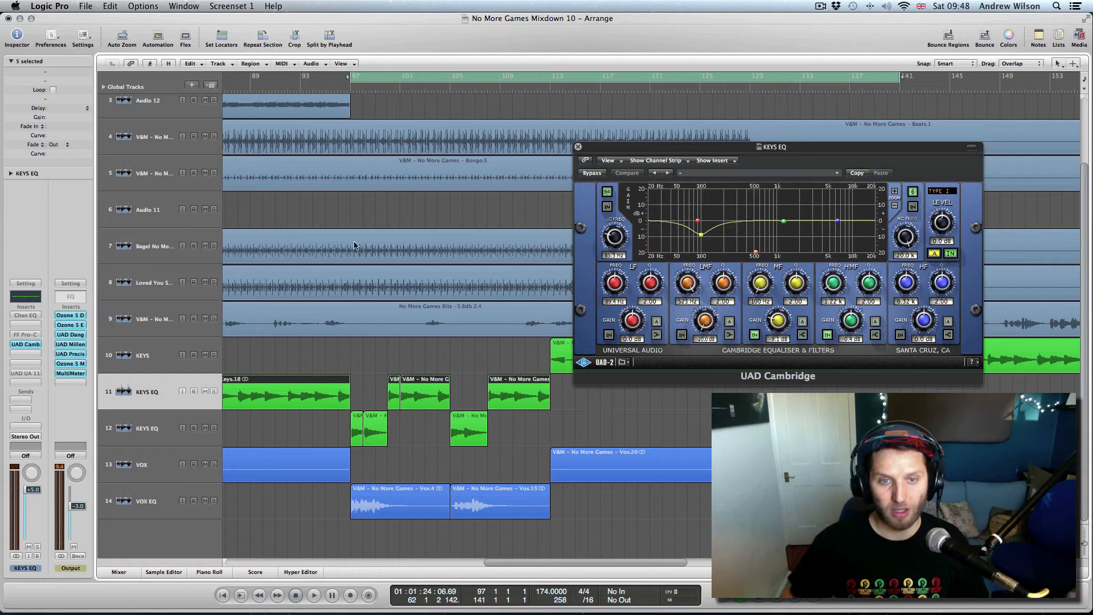
left_click(143, 509)
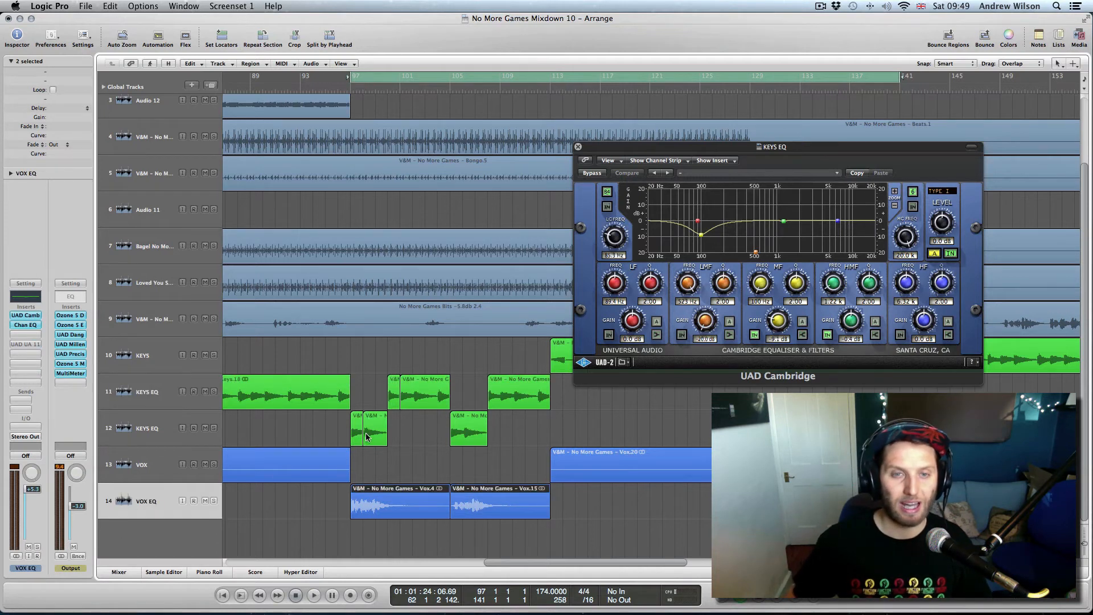
left_click(163, 438)
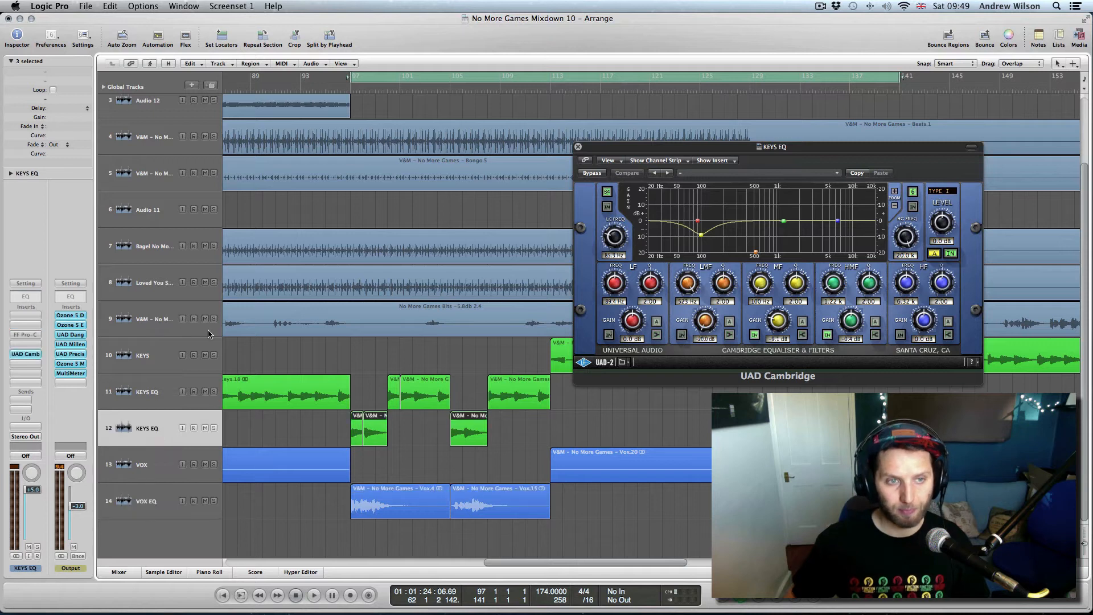
left_click(28, 354)
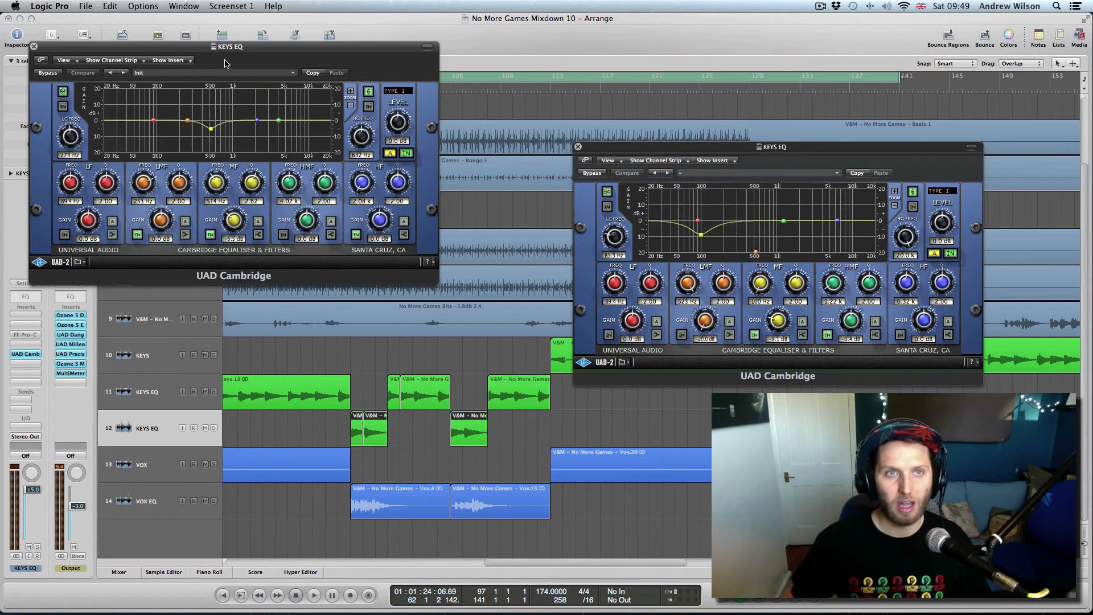
- Open the VOX EQ track's UAD Cambridge EQ and place it beside the KEYS EQ windows
left_click_drag(225, 47, 303, 114)
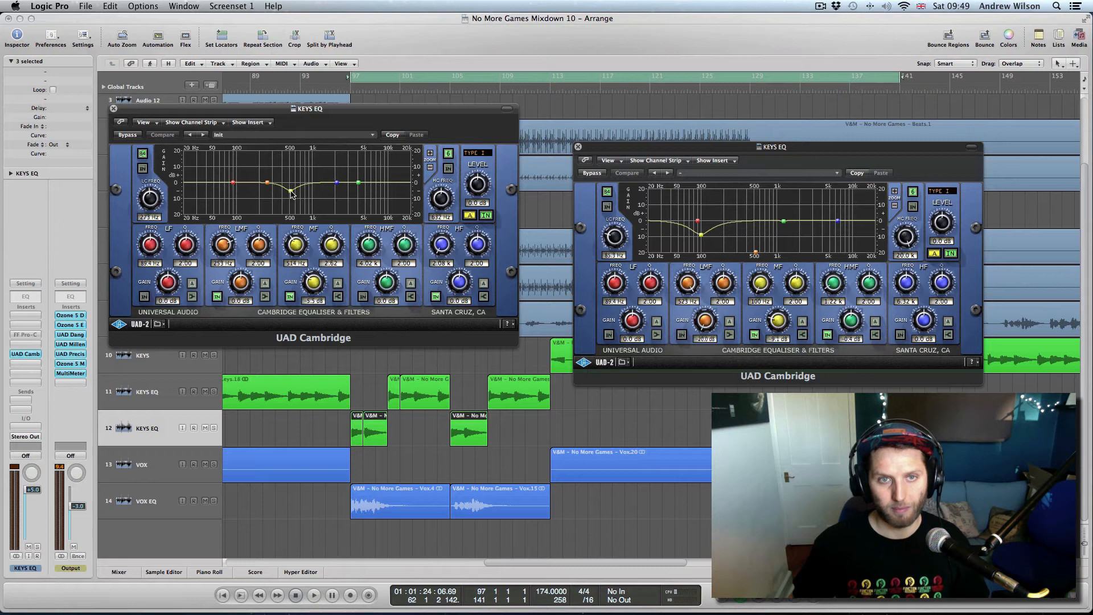
left_click(156, 506)
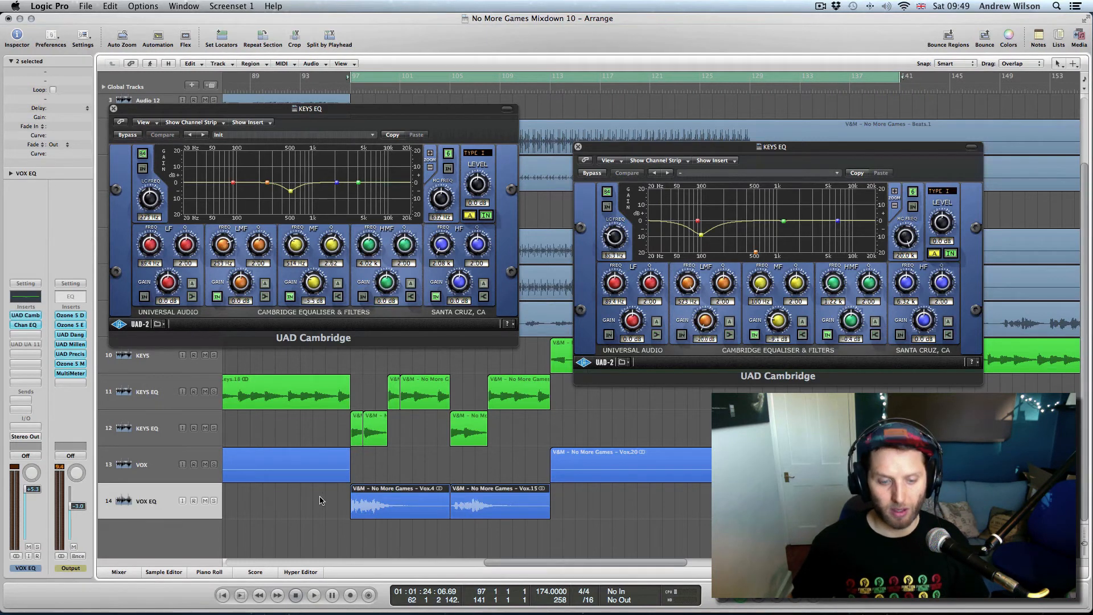
key("ctrl+Left")
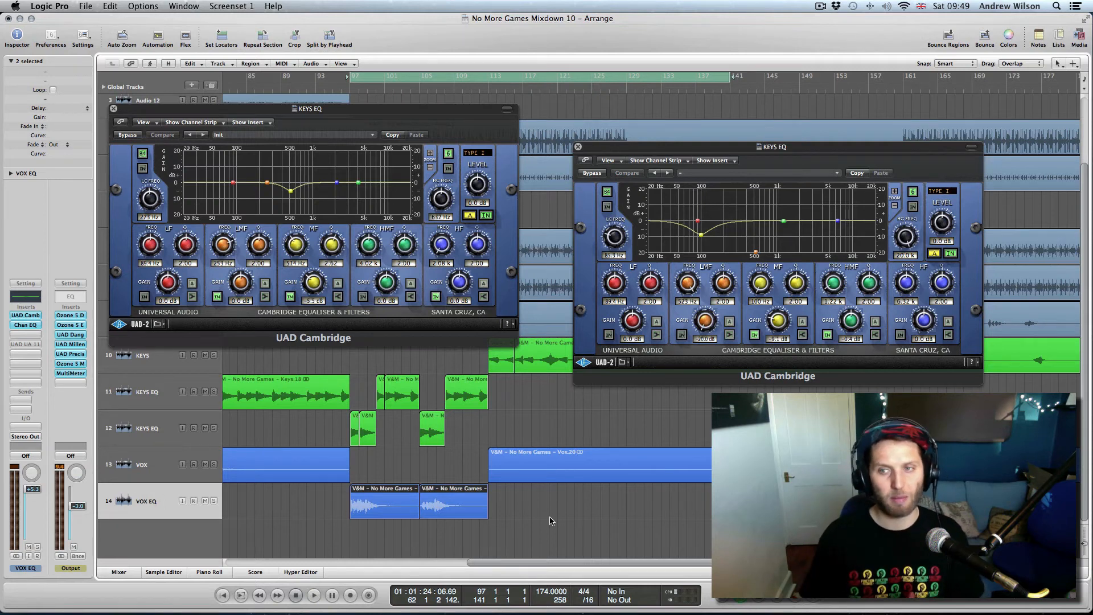
left_click(26, 315)
left_click_drag(239, 53, 721, 253)
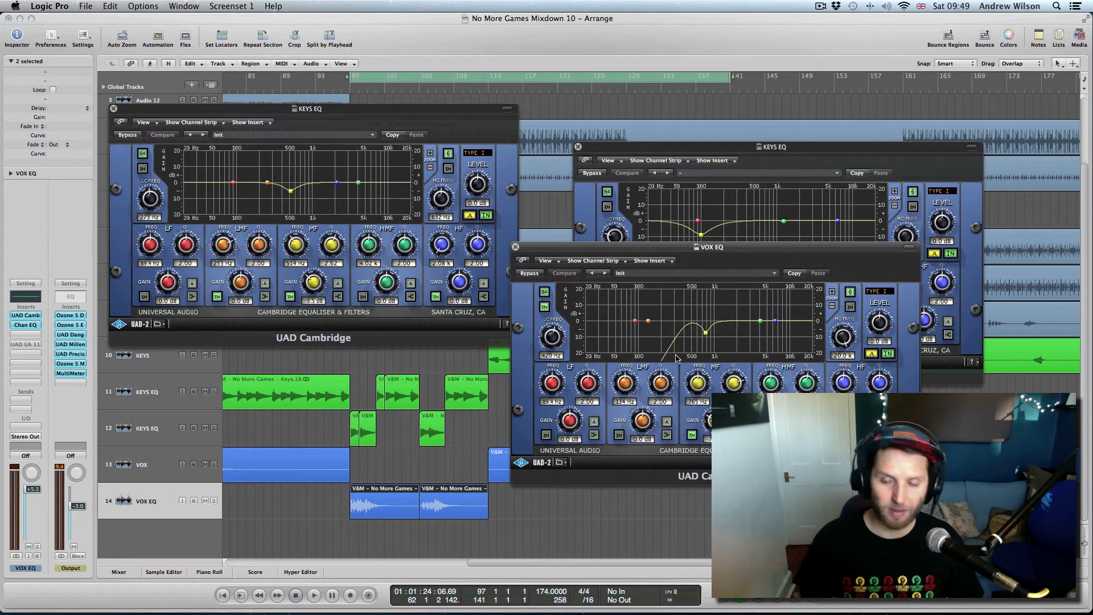
- Open the VOX EQ track's Channel EQ, showing a -2.5 dB dip at 680 Hz
left_click_drag(747, 254, 778, 296)
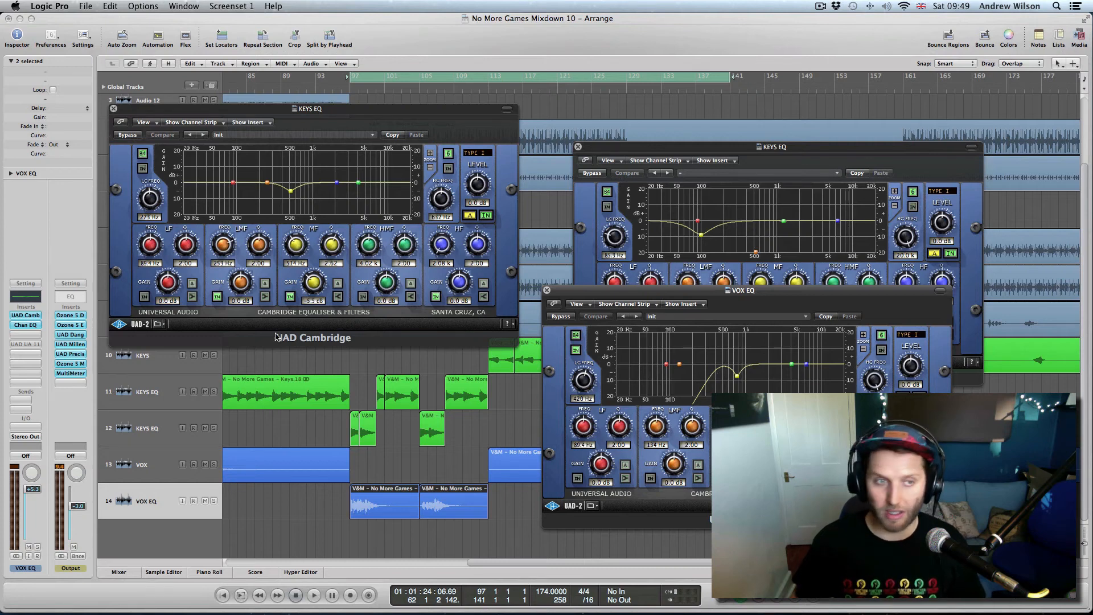
left_click(24, 325)
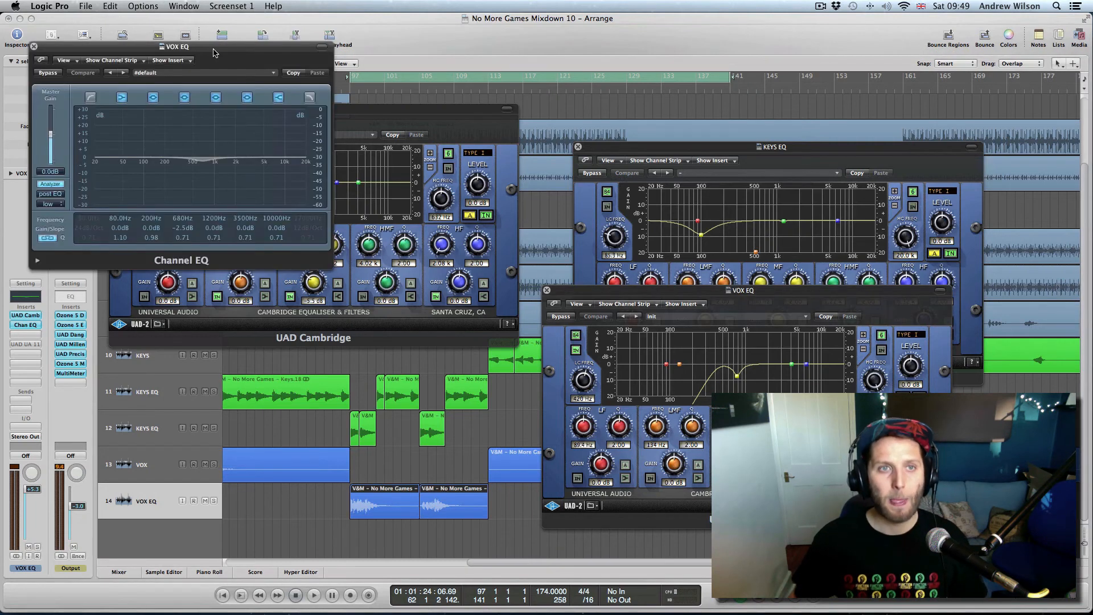
- Close the VOX EQ Channel EQ, the VOX EQ Cambridge EQ and the first KEYS EQ window
left_click_drag(216, 46, 378, 299)
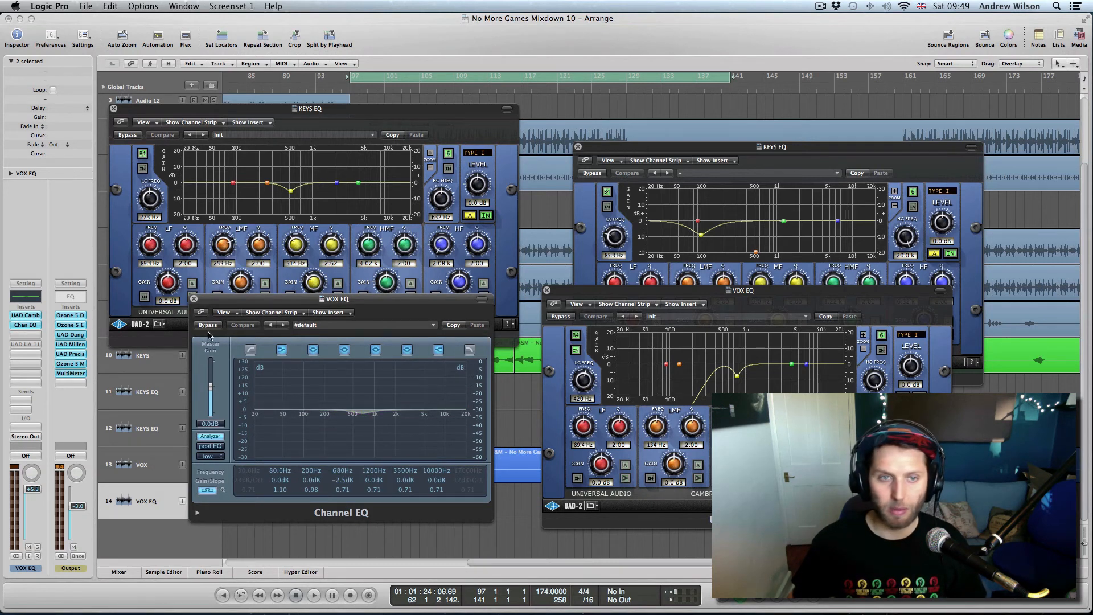
left_click(195, 299)
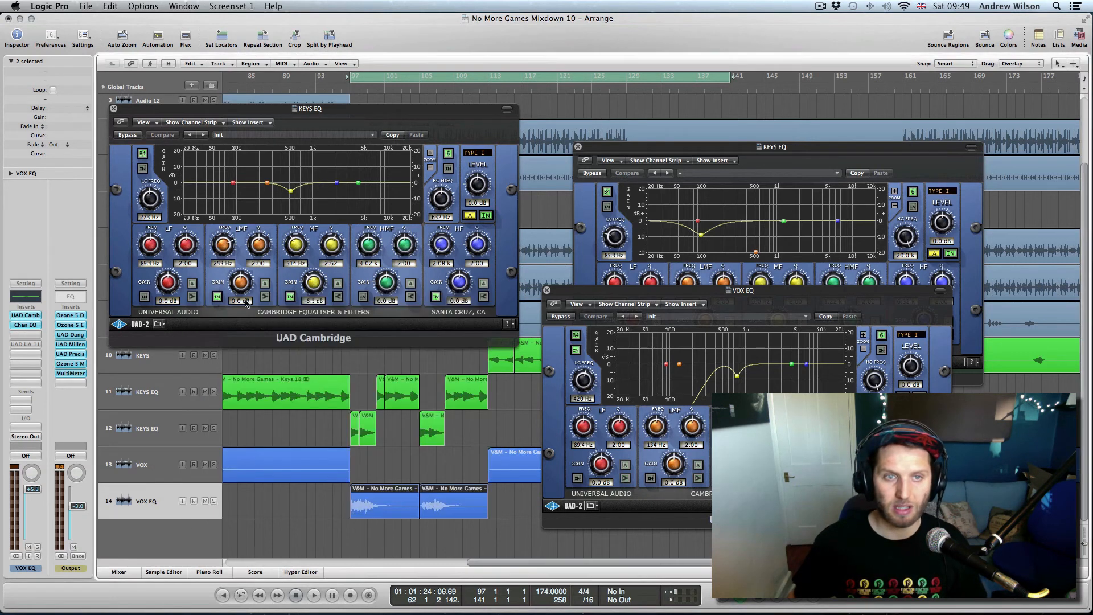
left_click(546, 290)
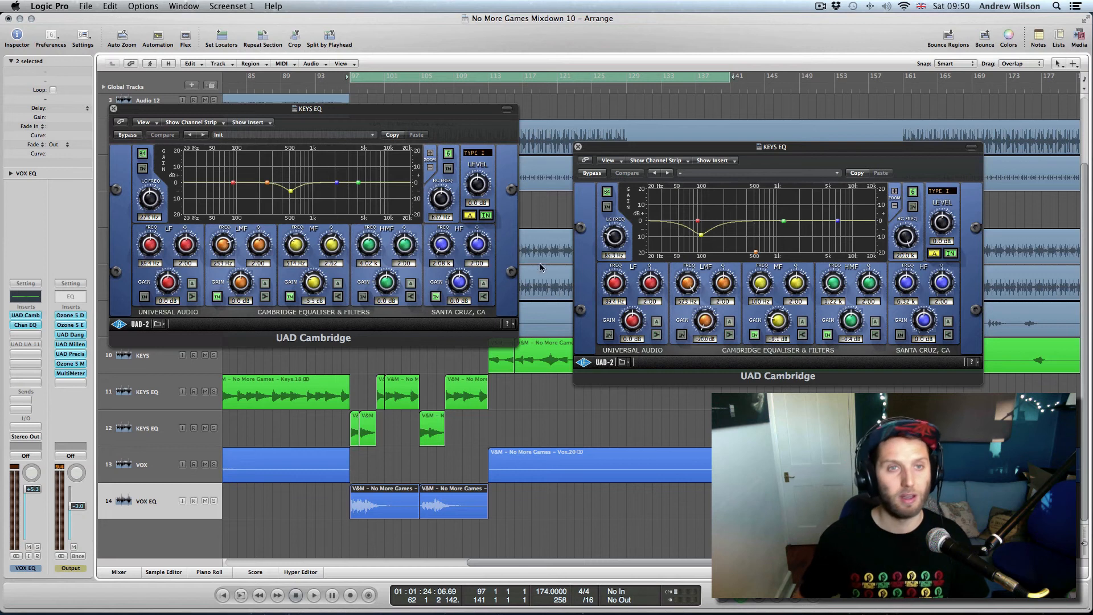
left_click(114, 109)
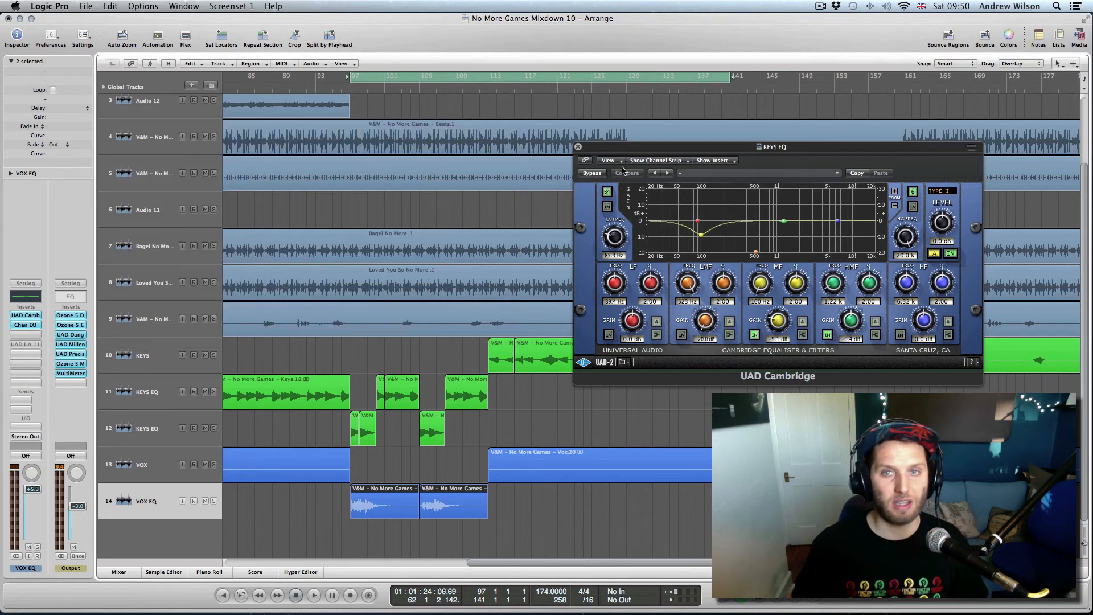
- Close the remaining KEYS EQ Cambridge EQ window
left_click(578, 147)
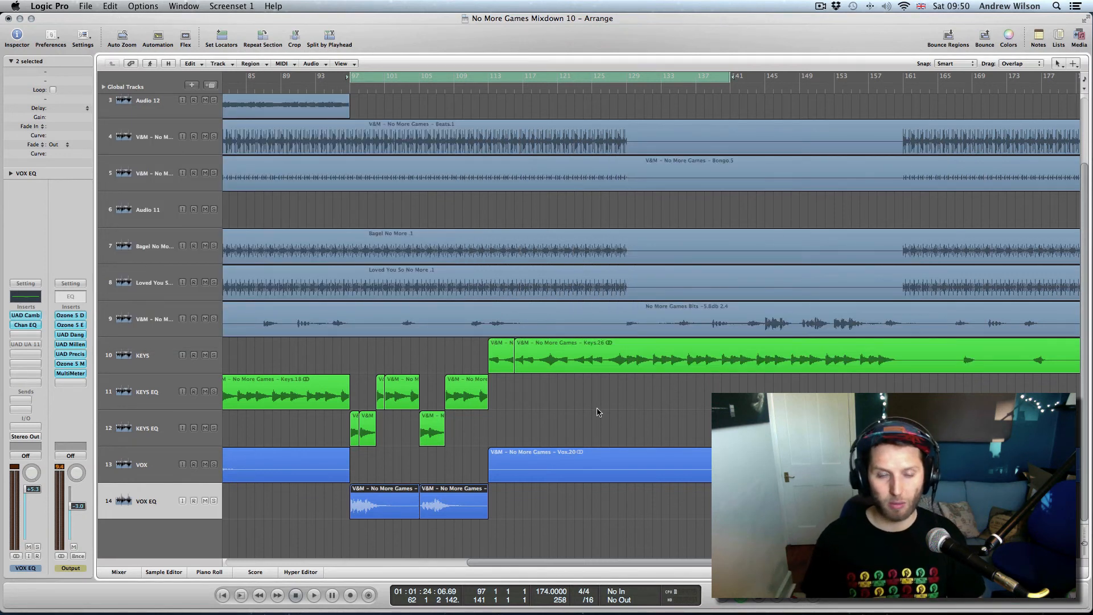